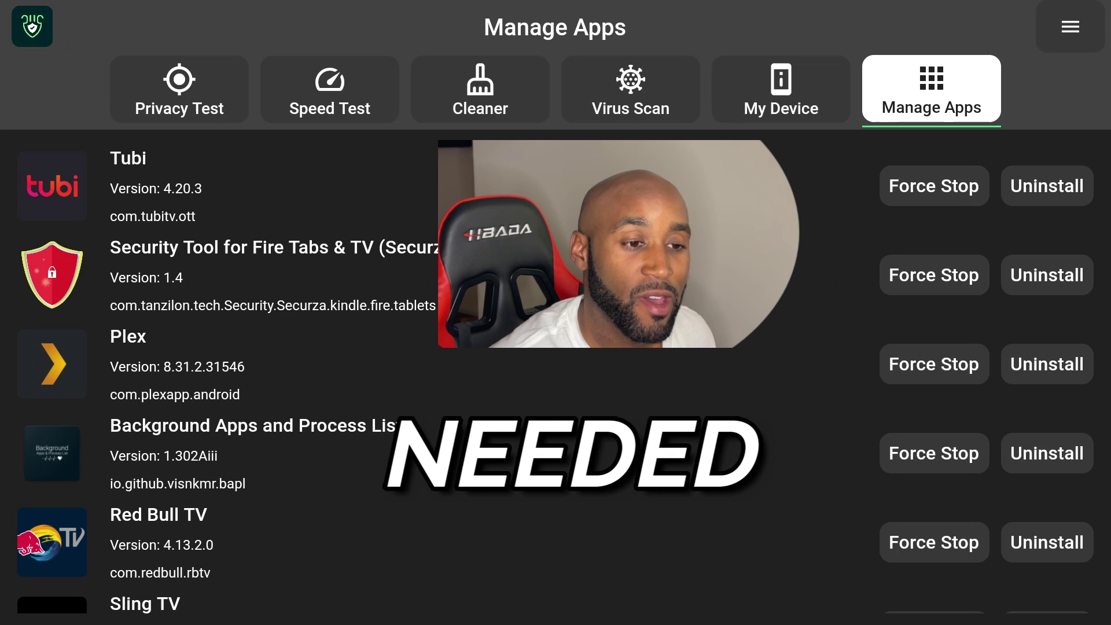
Force stop the Tubi app (com.tubitv.ott) through its application settings
{"action": "left_click", "coordinate": [934, 186]}
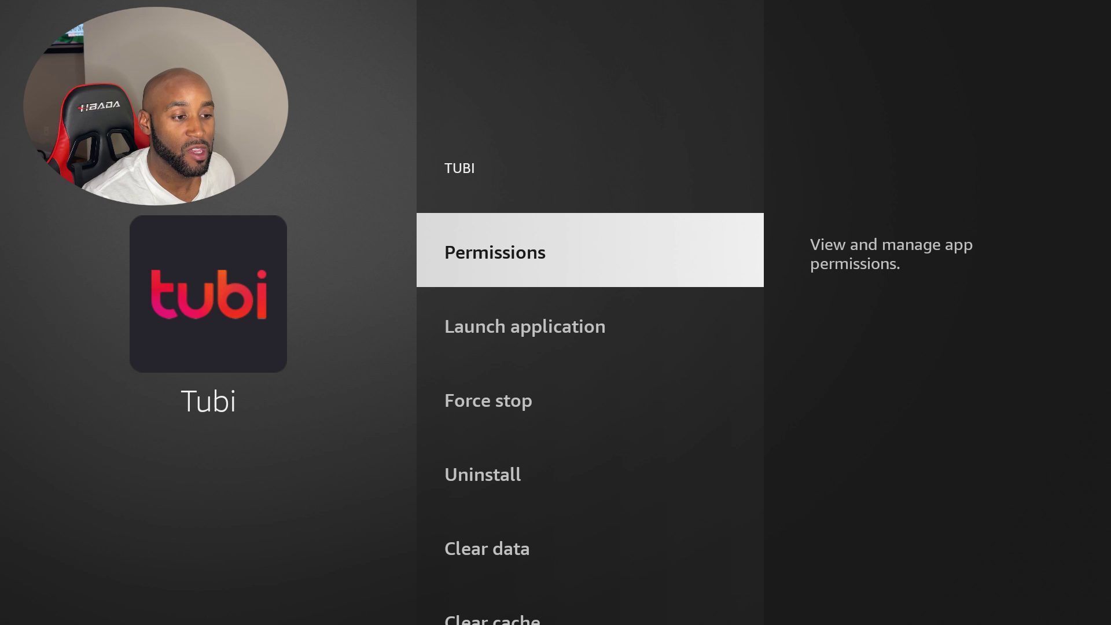
{"action": "key", "text": "Down"}
{"action": "key", "text": "Down"}
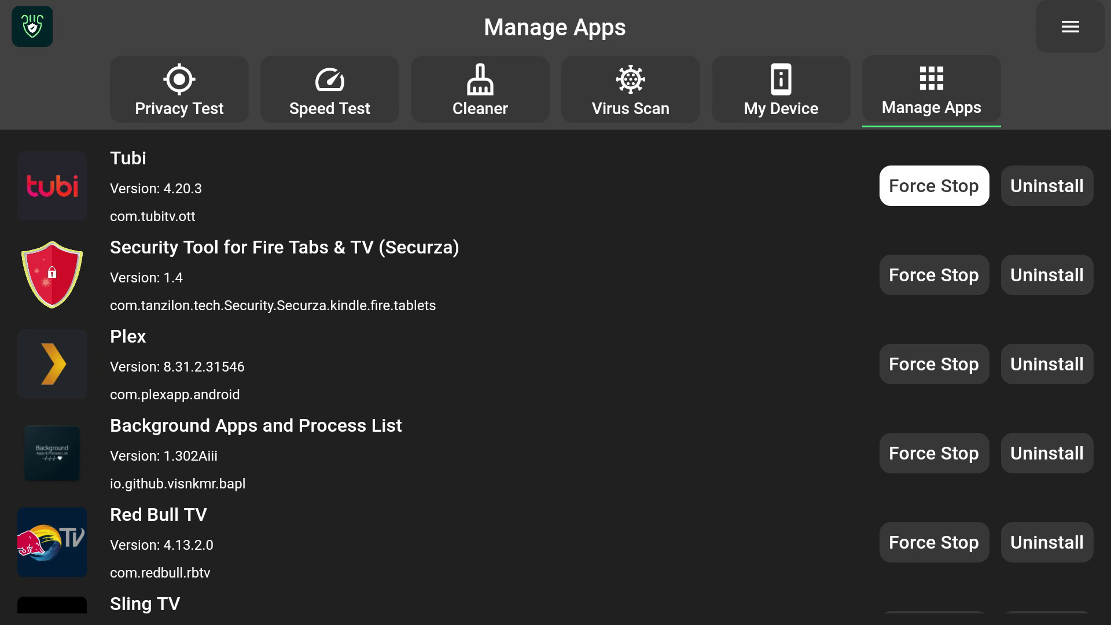
{"action": "key", "text": "Return"}
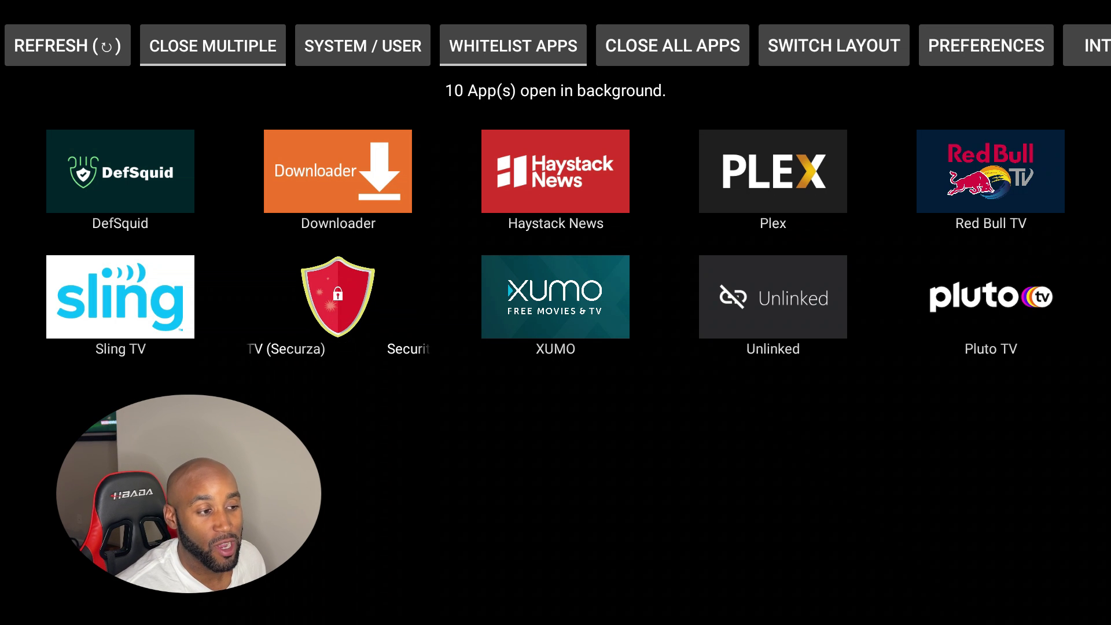
Close DefSquid and Downloader in the list of apps open in the background
{"action": "key", "text": "Down"}
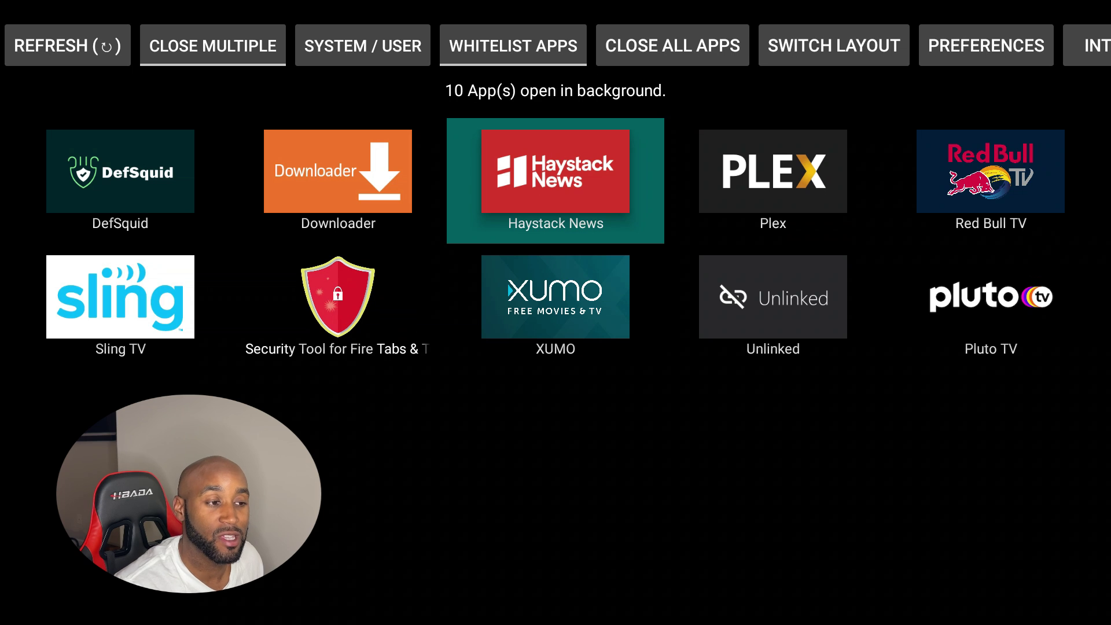
{"action": "key", "text": "Down"}
{"action": "key", "text": "Left"}
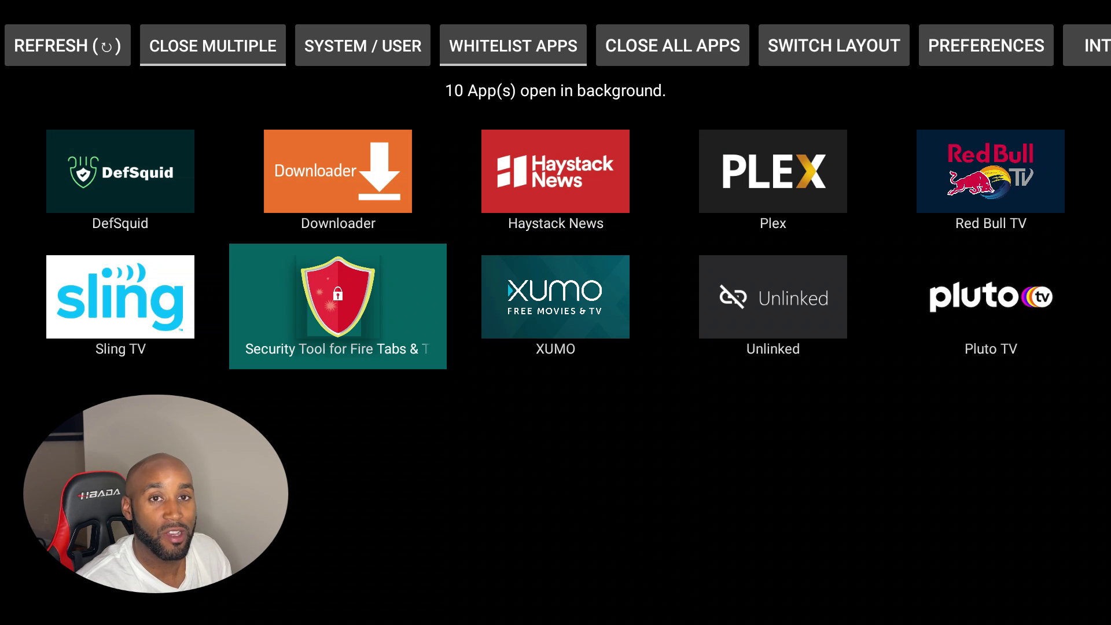
{"action": "key", "text": "Up"}
{"action": "key", "text": "Left"}
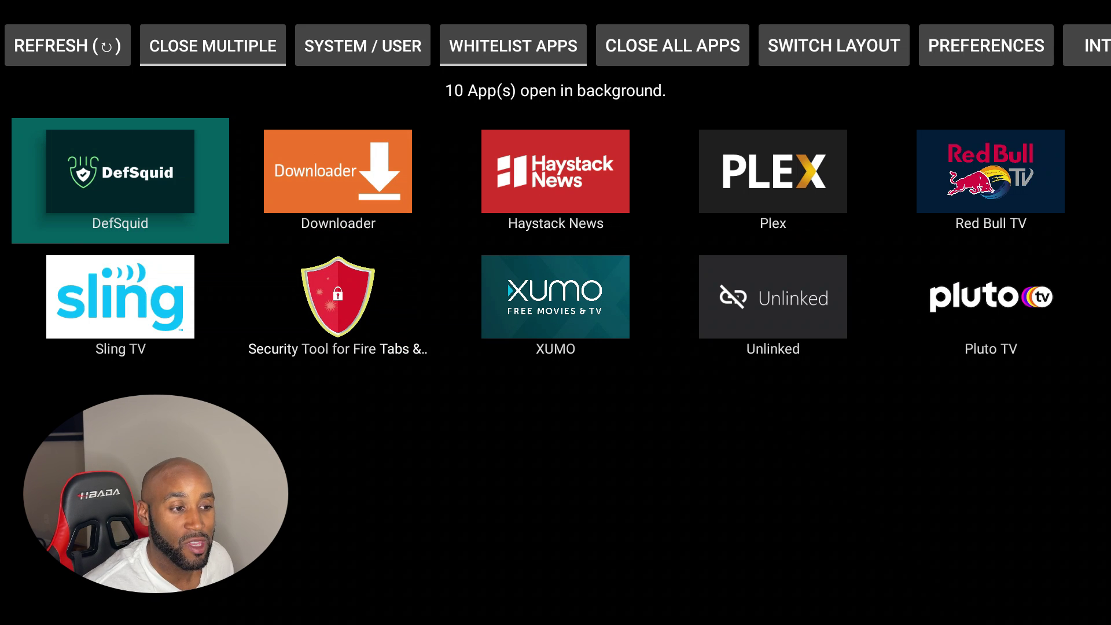
{"action": "key", "text": "Return"}
{"action": "key", "text": "Down"}
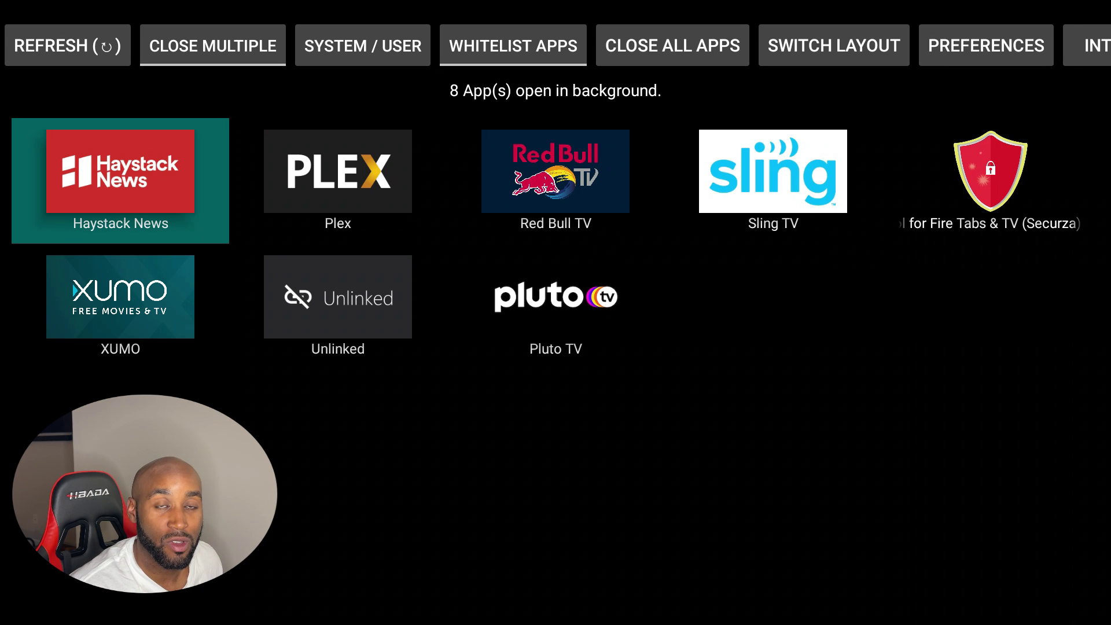
{"action": "key", "text": "Down"}
{"action": "key", "text": "Right"}
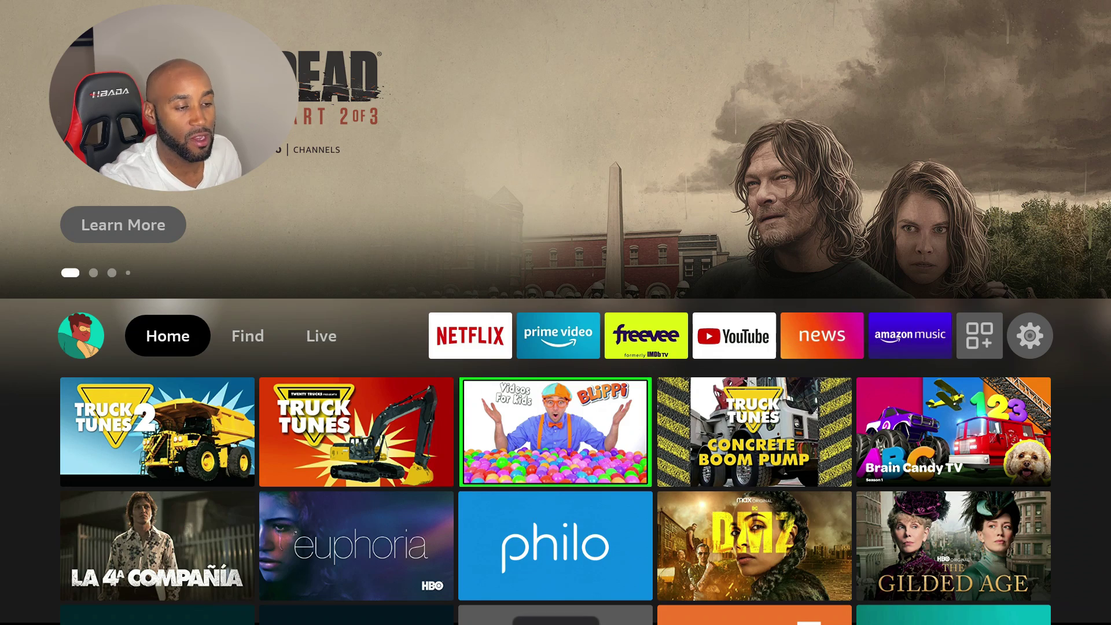
Launch DefSquid from the recently used apps on the Fire TV home screen
{"action": "key", "text": "Down"}
{"action": "key", "text": "Down"}
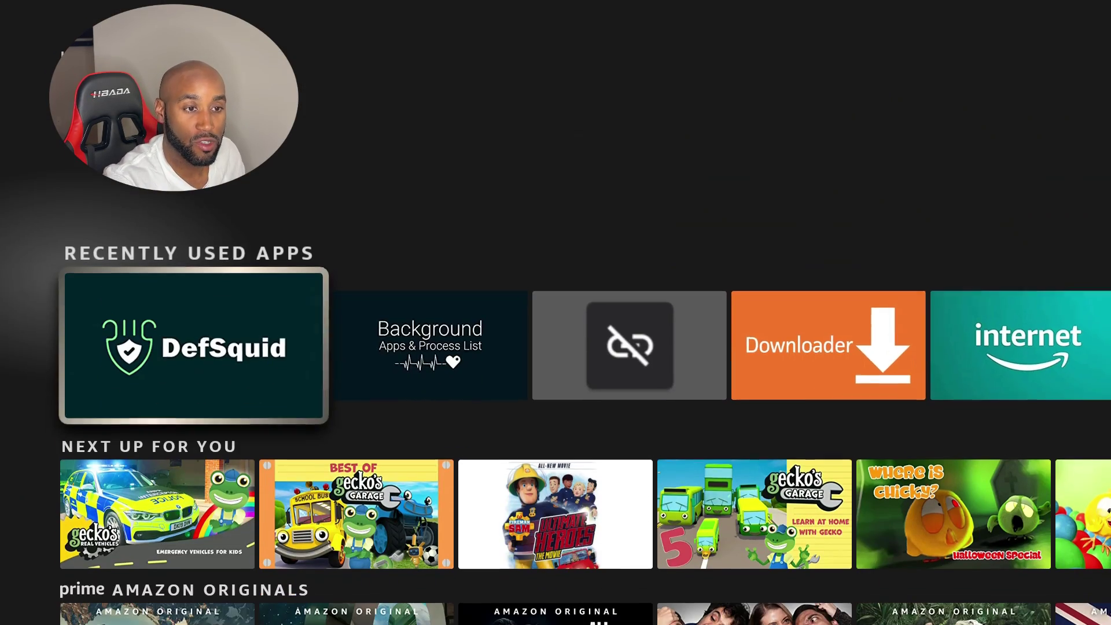
{"action": "key", "text": "Return"}
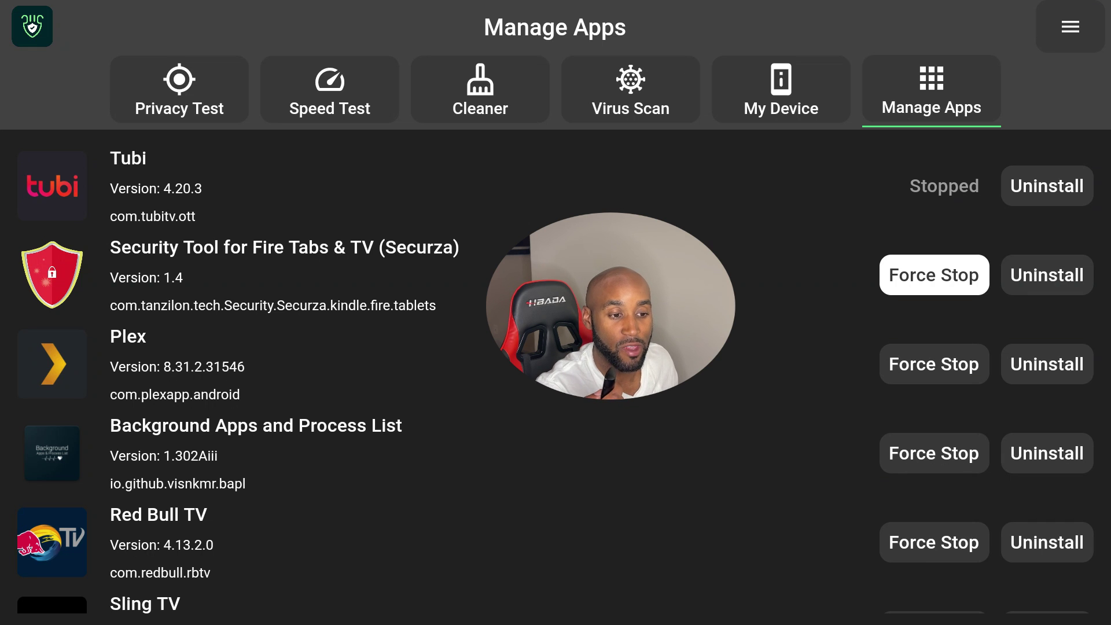
Look through the whole list of installed apps to check which ones are still running
{"action": "key", "text": "Down"}
{"action": "key", "text": "Down"}
{"action": "key", "text": "Down"}
{"action": "key", "text": "Down"}
{"action": "key", "text": "Down"}
{"action": "key", "text": "Down"}
{"action": "key", "text": "Down"}
{"action": "key", "text": "Down"}
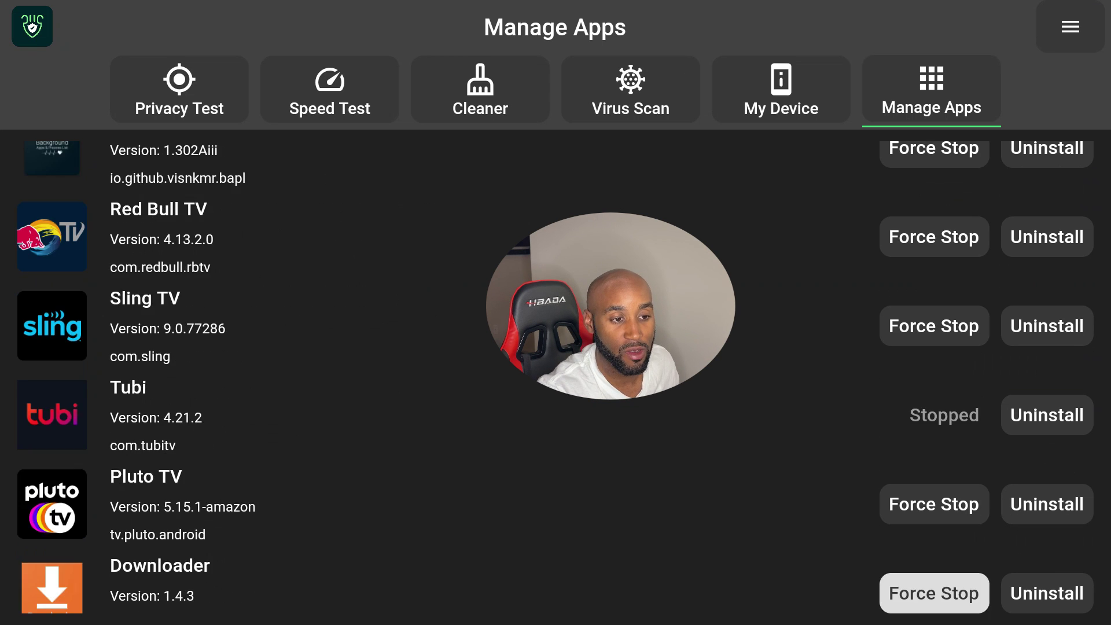
{"action": "key", "text": "Down"}
{"action": "key", "text": "Up"}
{"action": "key", "text": "Up"}
{"action": "key", "text": "Up"}
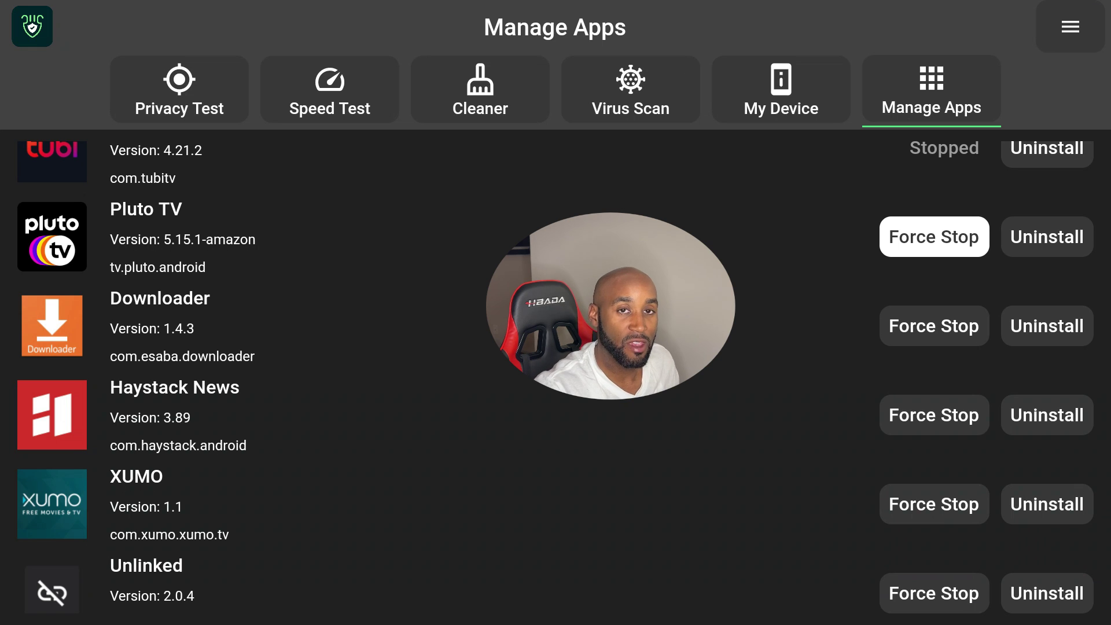
{"action": "key", "text": "Up"}
{"action": "key", "text": "Up"}
{"action": "key", "text": "Up"}
{"action": "key", "text": "Up"}
{"action": "key", "text": "Up"}
{"action": "key", "text": "Up"}
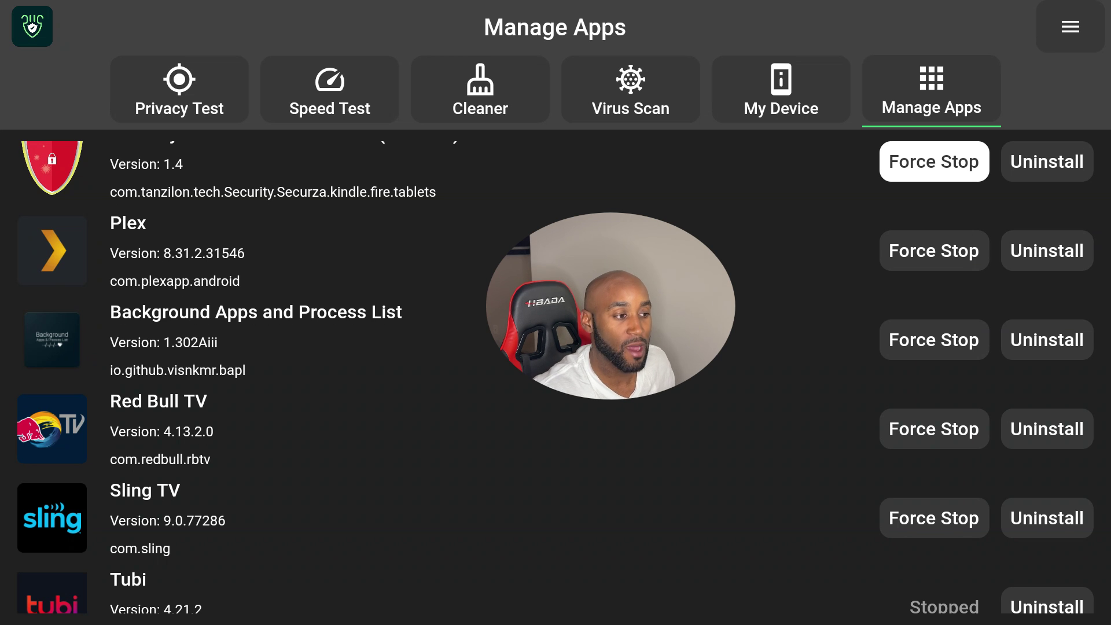
Force stop Plex through its application settings and return to the list of managed apps
{"action": "left_click", "coordinate": [934, 250]}
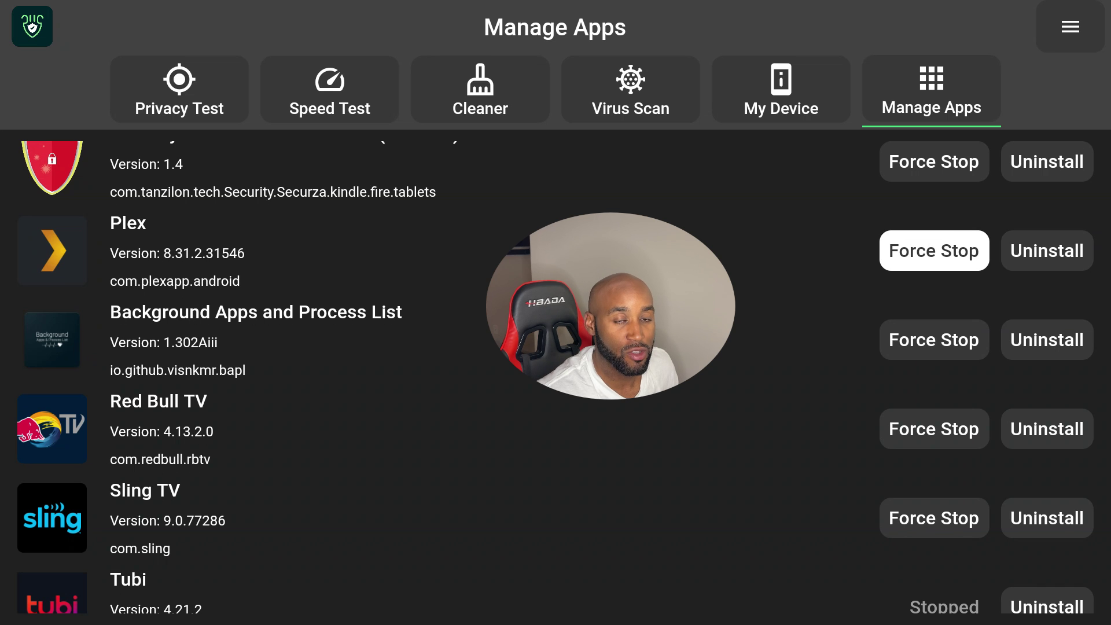
{"action": "key", "text": "Up"}
{"action": "key", "text": "Up"}
{"action": "key", "text": "Down"}
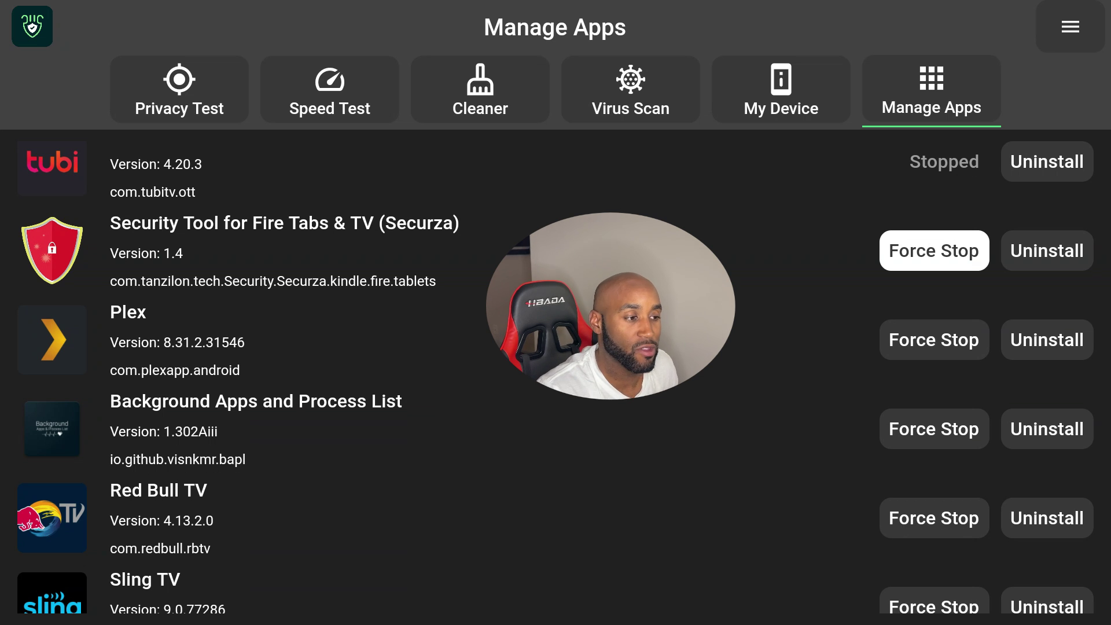
{"action": "key", "text": "Down"}
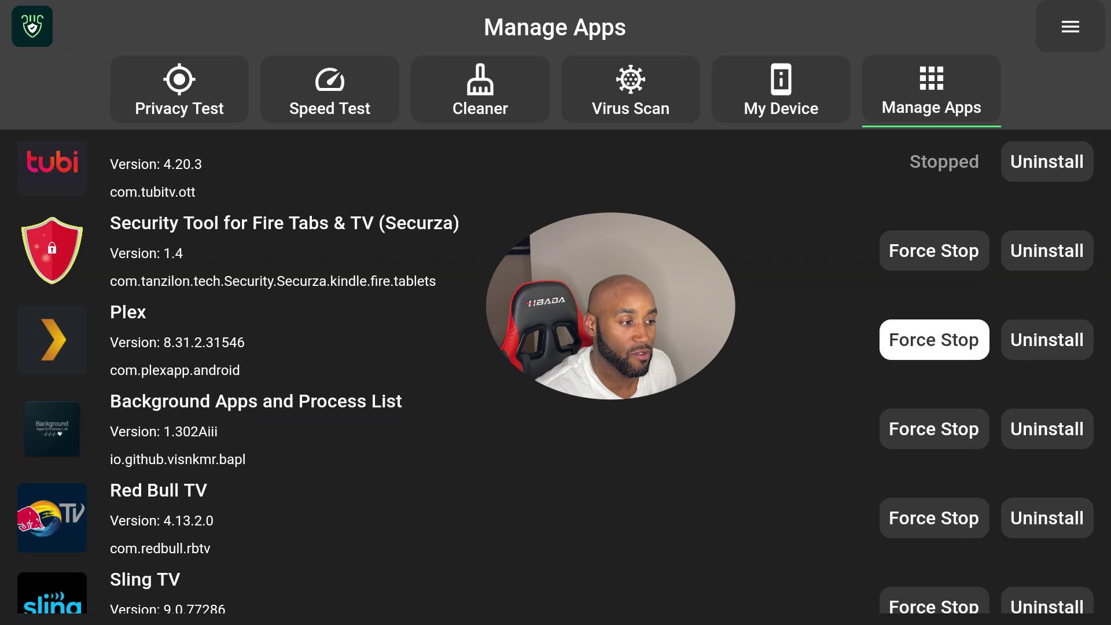
{"action": "key", "text": "Return"}
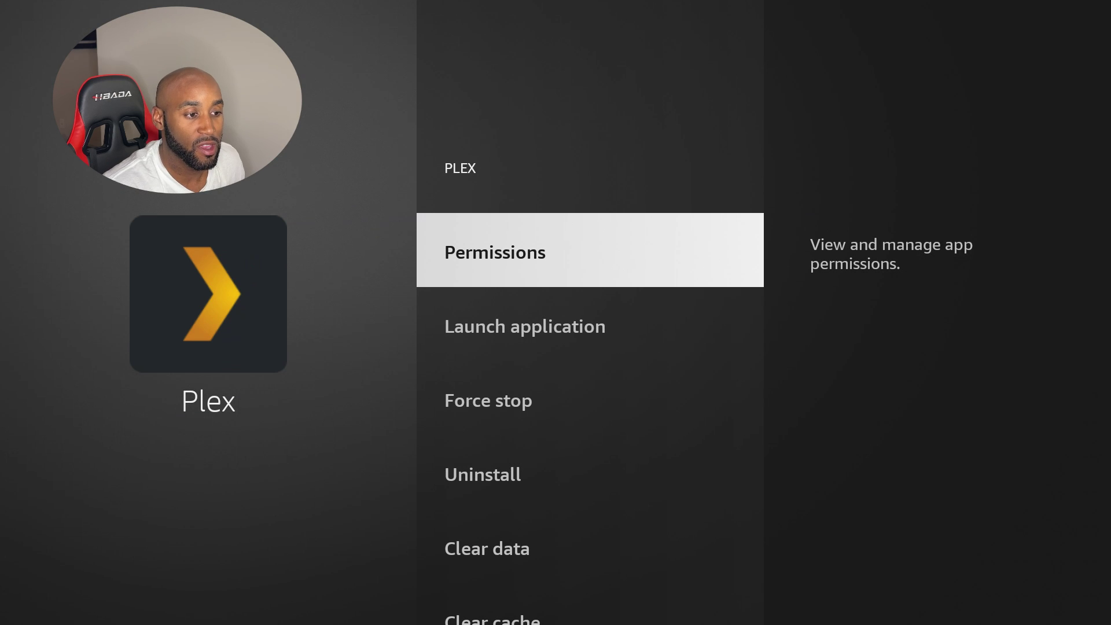
{"action": "key", "text": "Down"}
{"action": "key", "text": "Down"}
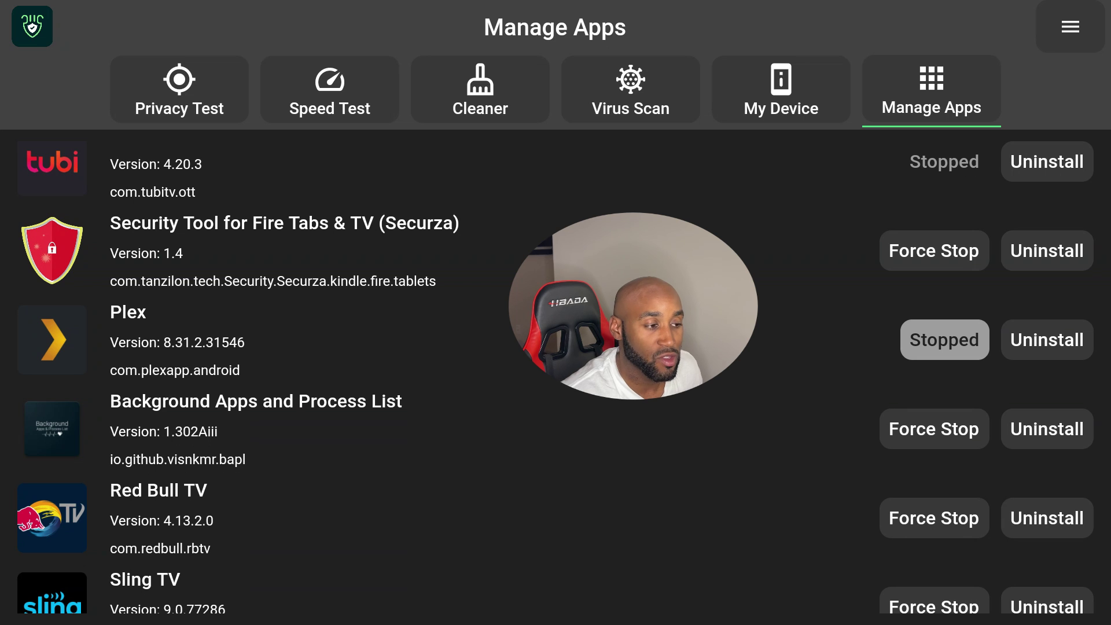
{"action": "left_click", "coordinate": [934, 429]}
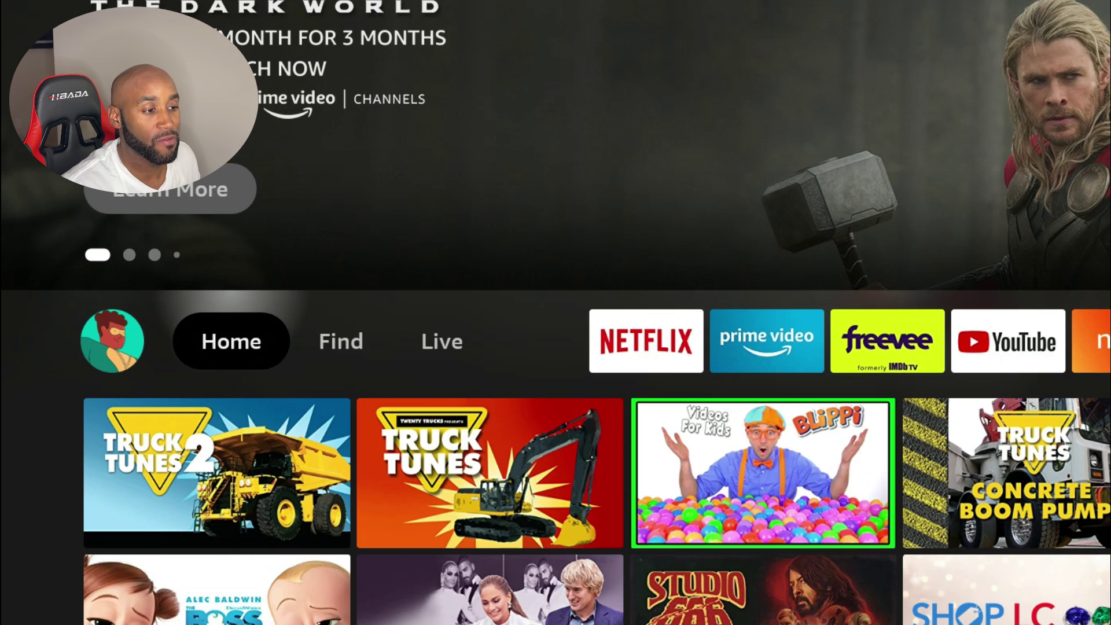
Open the search keyboard from the Find page of the Fire TV home screen
{"action": "key", "text": "Up"}
{"action": "key", "text": "Right"}
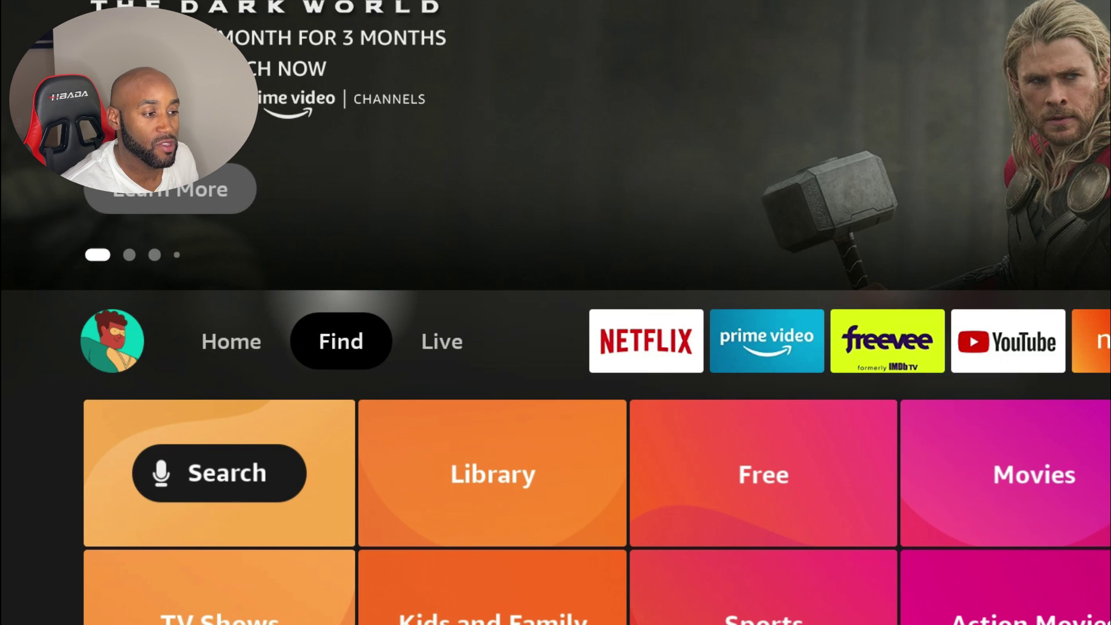
{"action": "key", "text": "Down"}
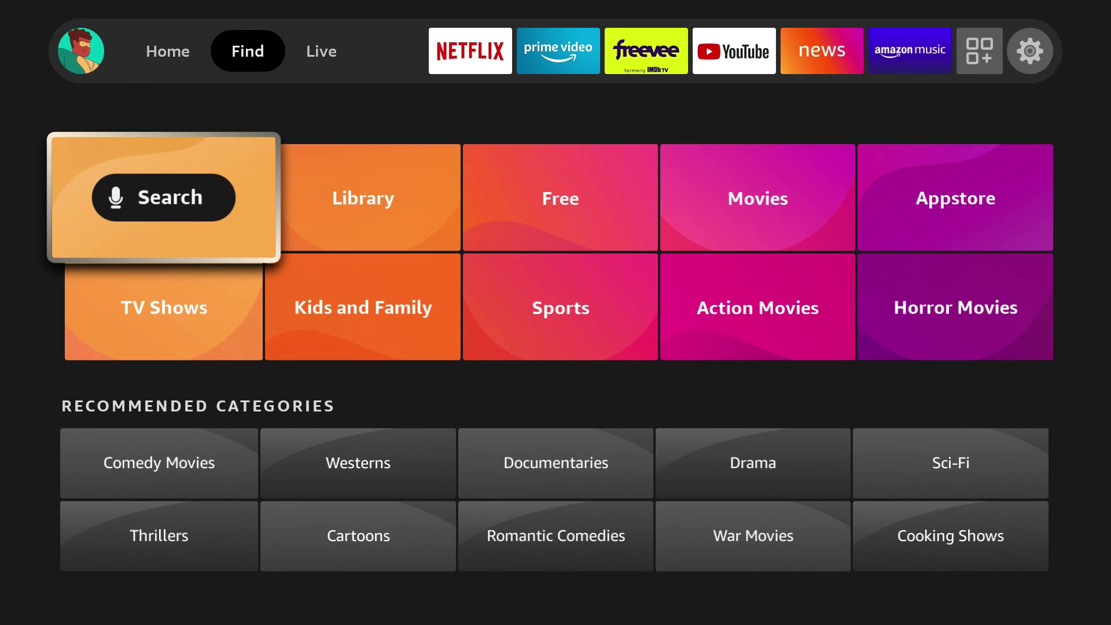
{"action": "key", "text": "Return"}
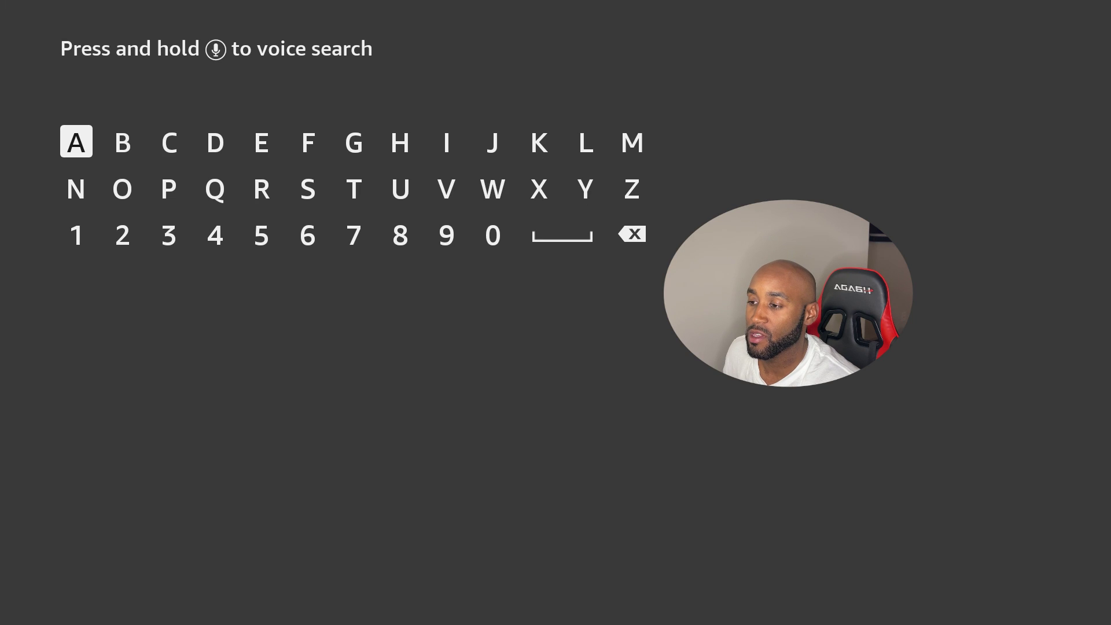
Enter "Def" as the search text
{"action": "key", "text": "Right"}
{"action": "key", "text": "Right"}
{"action": "key", "text": "Right"}
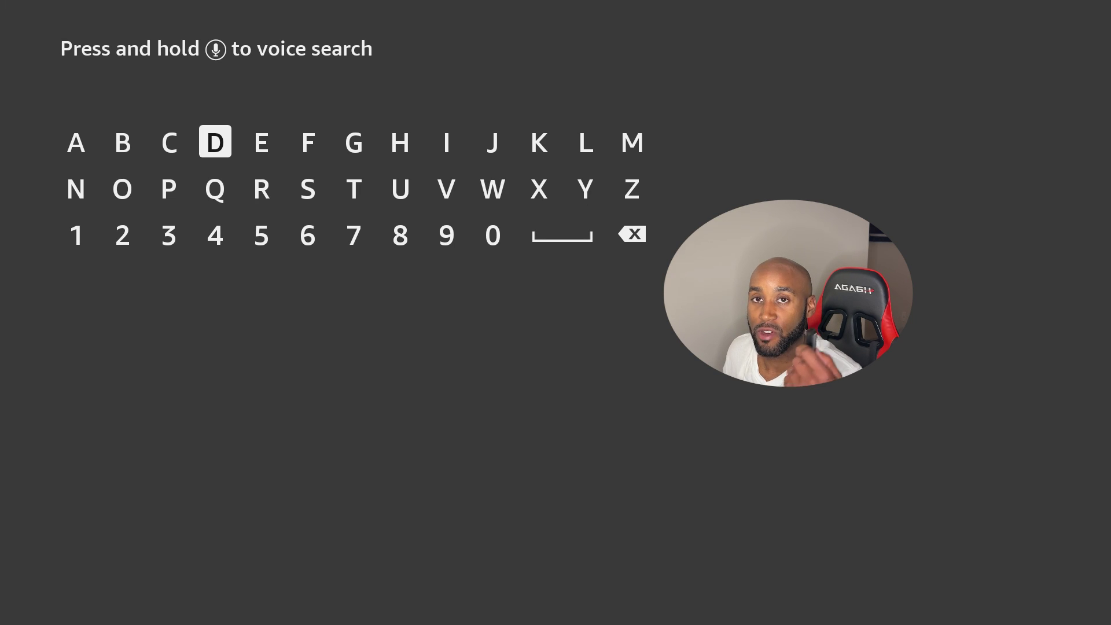
{"action": "key", "text": "Return"}
{"action": "key", "text": "Right"}
{"action": "key", "text": "Return"}
{"action": "key", "text": "Right"}
{"action": "key", "text": "Return"}
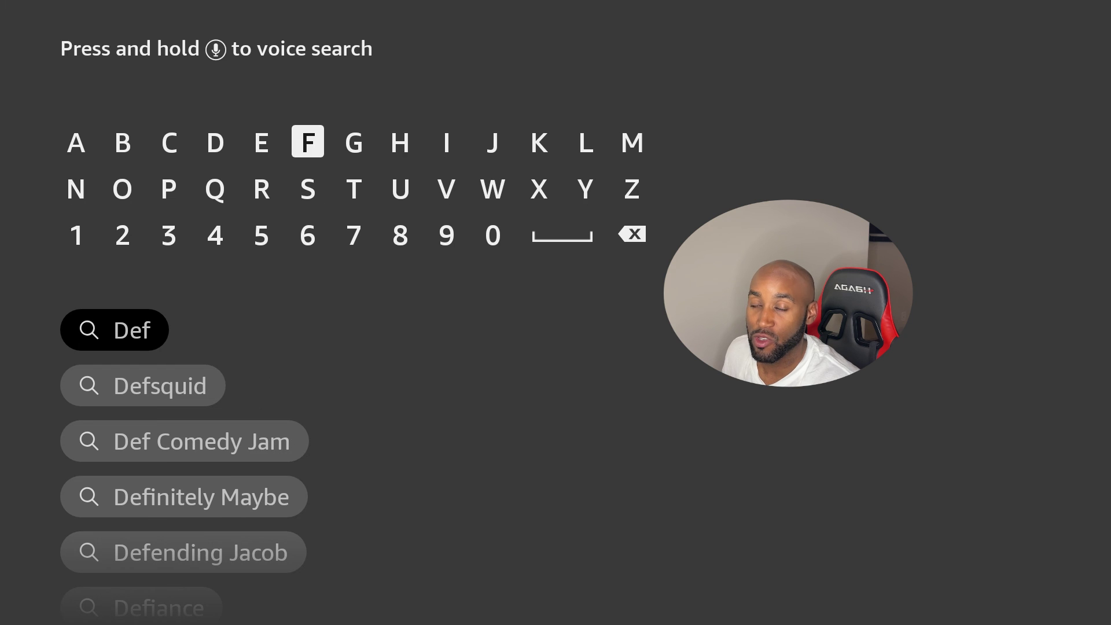
Choose the Defsquid suggestion, open the DefSquid app page and download the app
{"action": "key", "text": "Down"}
{"action": "key", "text": "Down"}
{"action": "key", "text": "Down"}
{"action": "key", "text": "Down"}
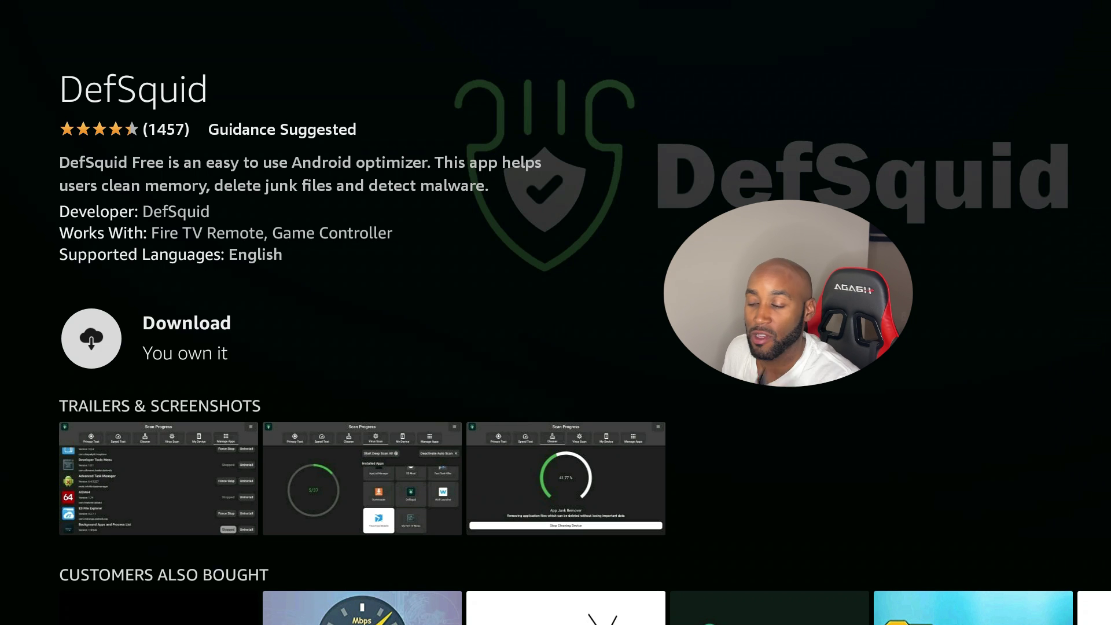
{"action": "key", "text": "Return"}
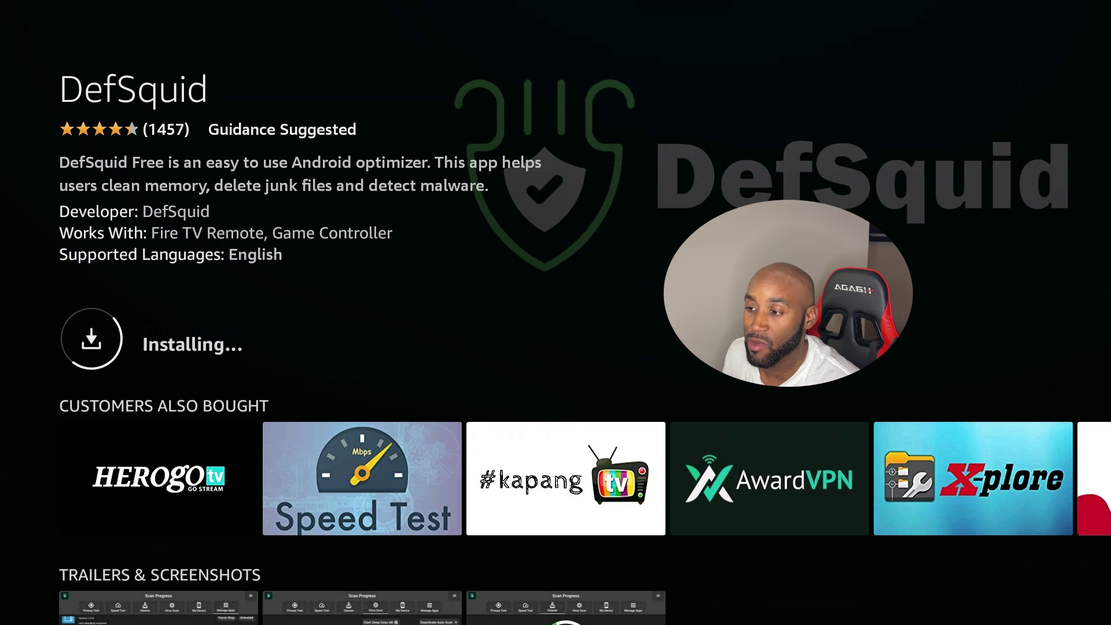
Return to the search keyboard and clear the previous search text
{"action": "key", "text": "Escape"}
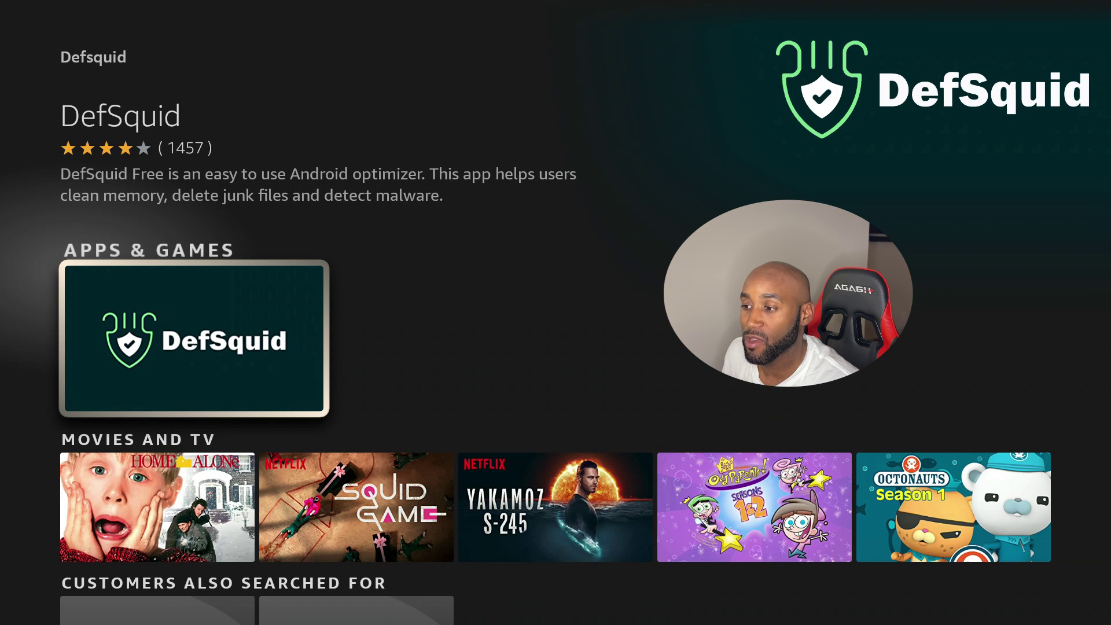
{"action": "key", "text": "Escape"}
{"action": "key", "text": "Up"}
{"action": "key", "text": "Up"}
{"action": "key", "text": "Up"}
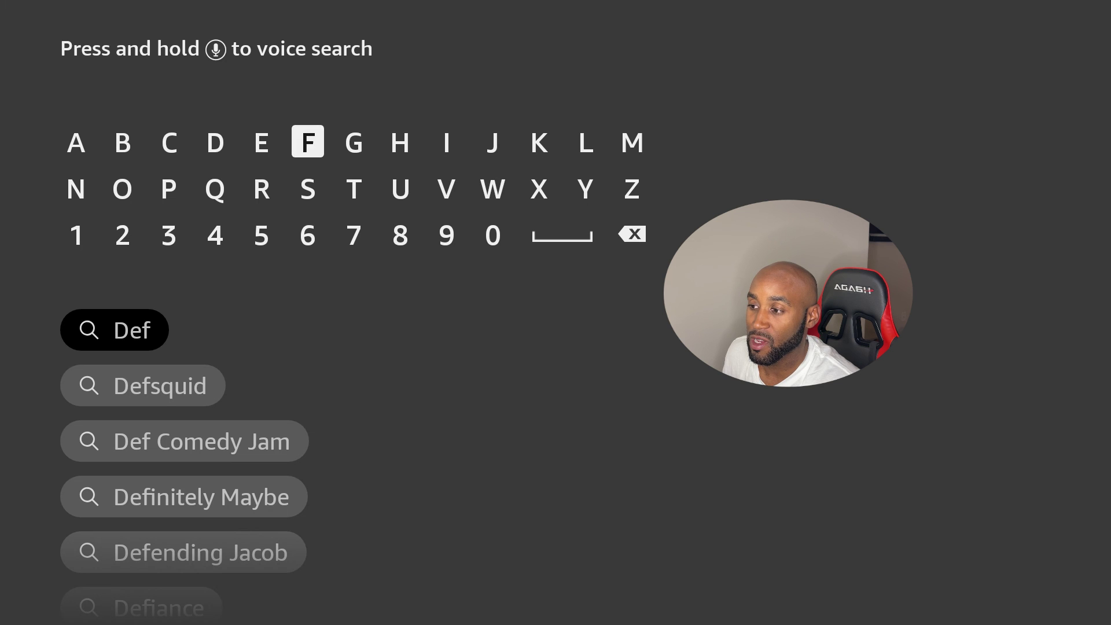
{"action": "key", "text": "Left"}
{"action": "key", "text": "Left"}
{"action": "key", "text": "Return"}
{"action": "key", "text": "Left"}
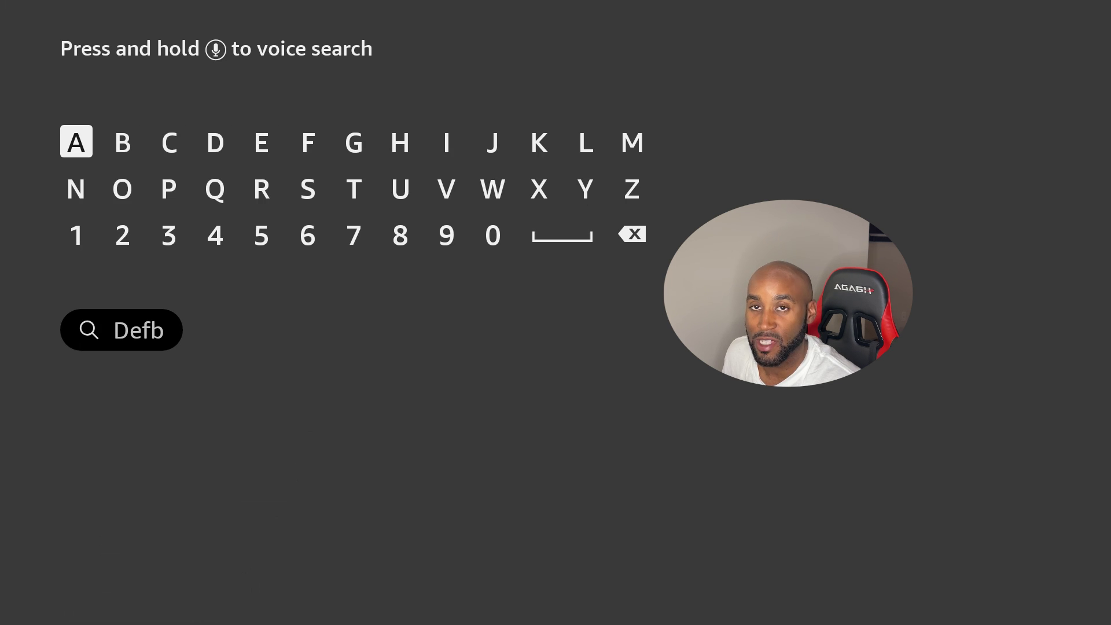
{"action": "key", "text": "BackSpace"}
{"action": "key", "text": "BackSpace"}
{"action": "key", "text": "BackSpace"}
{"action": "key", "text": "BackSpace"}
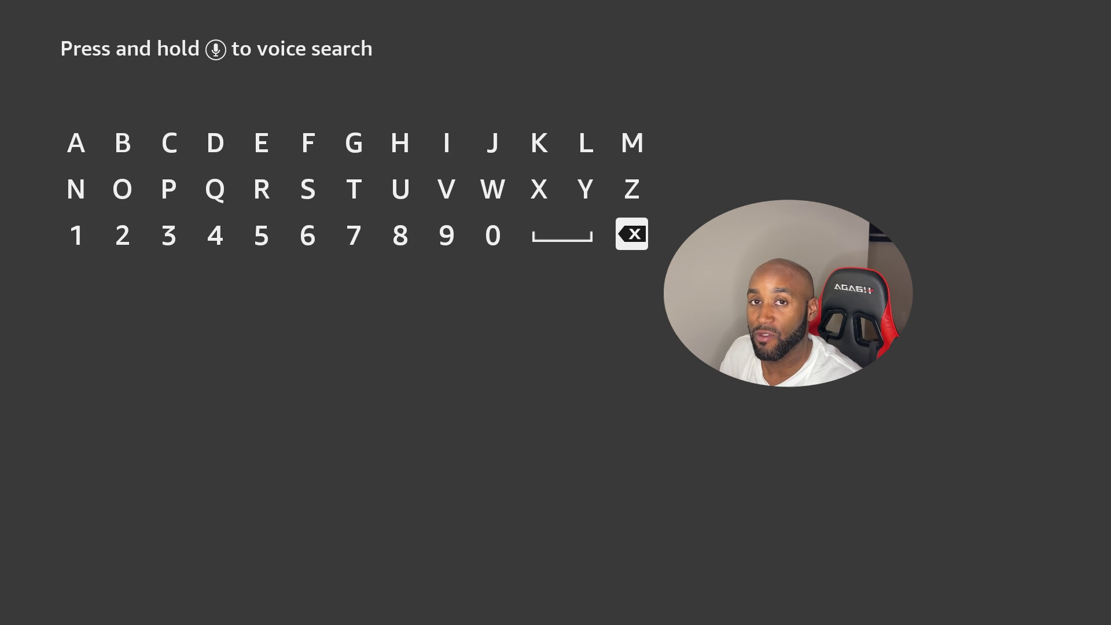
Search for "Bac" and choose the Background Apps And Process List suggestion
{"action": "type", "text": "Bac"}
{"action": "key", "text": "Down"}
{"action": "key", "text": "Down"}
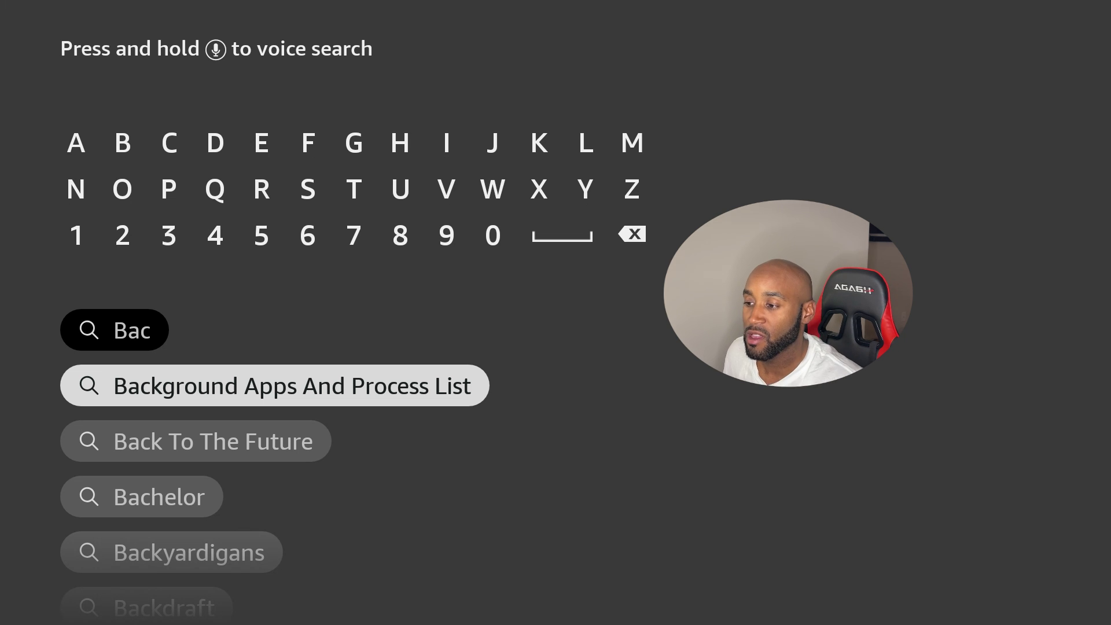
{"action": "key", "text": "Return"}
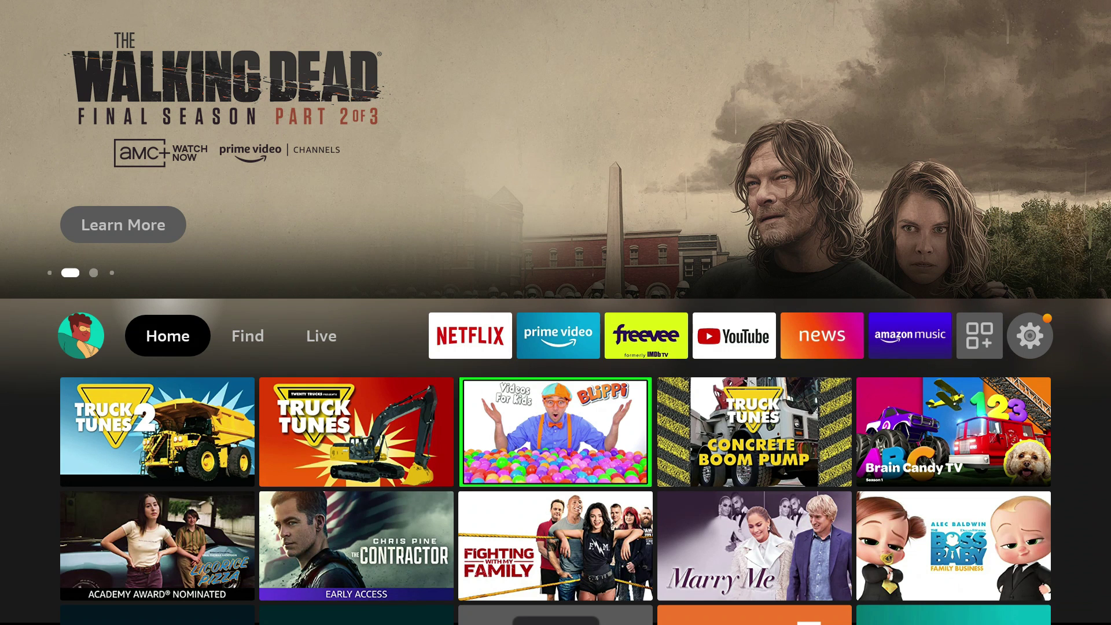
Open the full page of apps and channels from the home screen and launch DefSquid
{"action": "key", "text": "Up"}
{"action": "key", "text": "Right"}
{"action": "key", "text": "Right"}
{"action": "key", "text": "Right"}
{"action": "key", "text": "Right"}
{"action": "key", "text": "Right"}
{"action": "key", "text": "Right"}
{"action": "key", "text": "Right"}
{"action": "key", "text": "Right"}
{"action": "key", "text": "Right"}
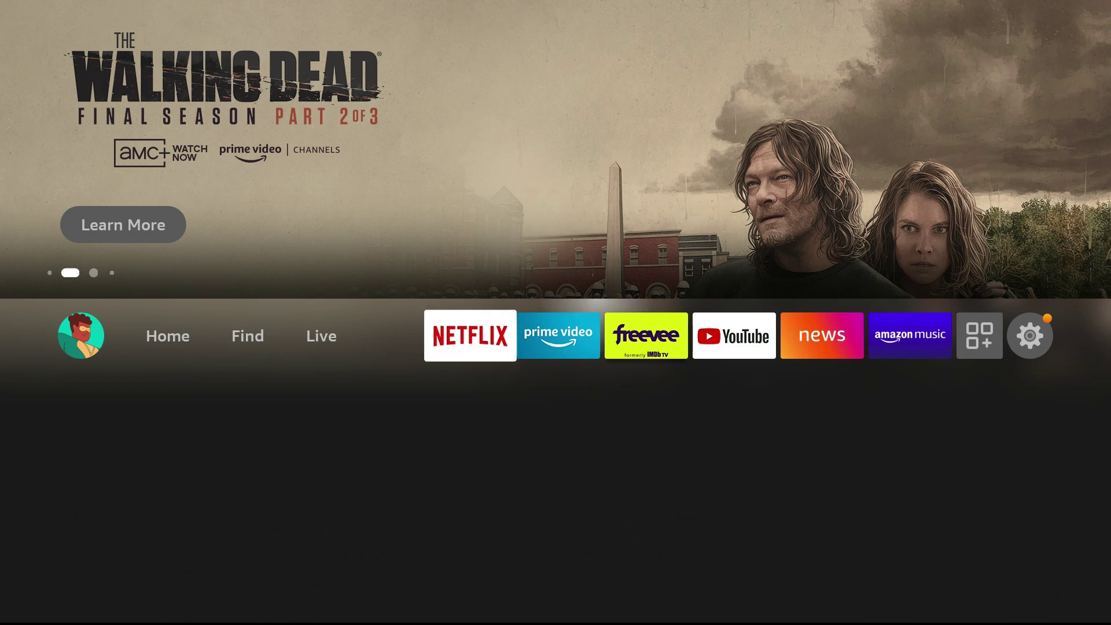
{"action": "key", "text": "Down"}
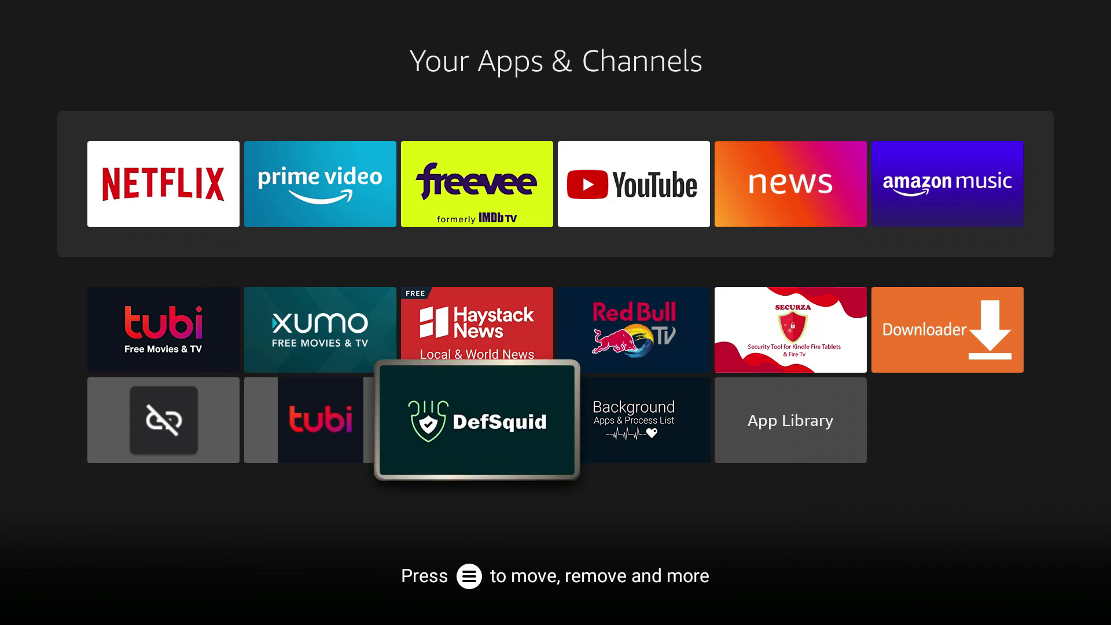
{"action": "key", "text": "Right"}
{"action": "key", "text": "Left"}
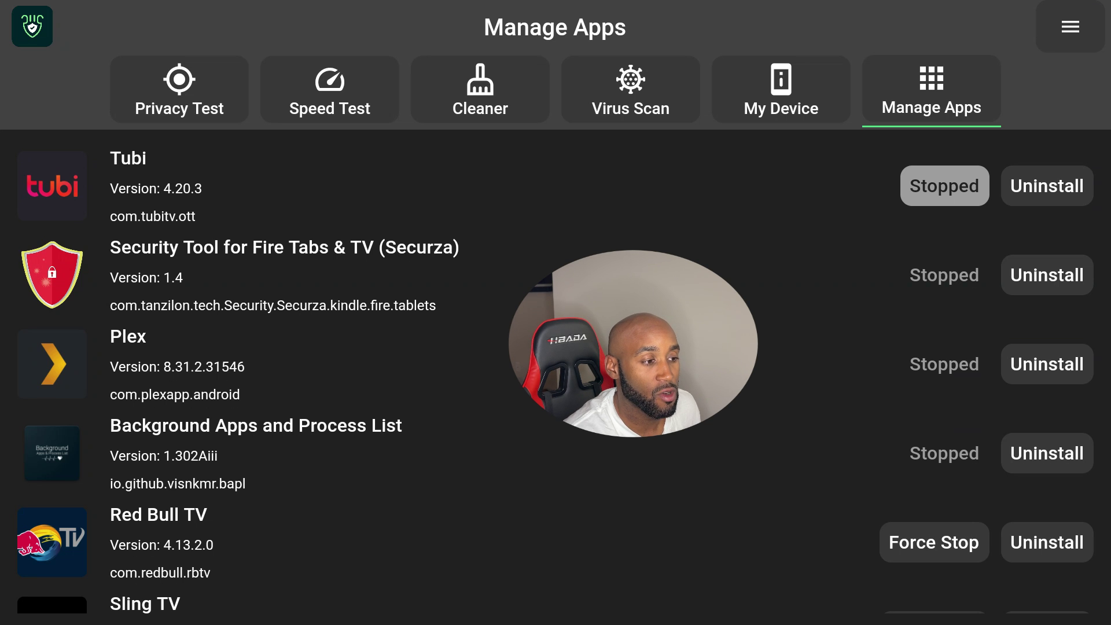
Force stop Red Bull TV and Sling TV in the list of installed apps
{"action": "key", "text": "Down"}
{"action": "key", "text": "Down"}
{"action": "key", "text": "Down"}
{"action": "key", "text": "Down"}
{"action": "key", "text": "Down"}
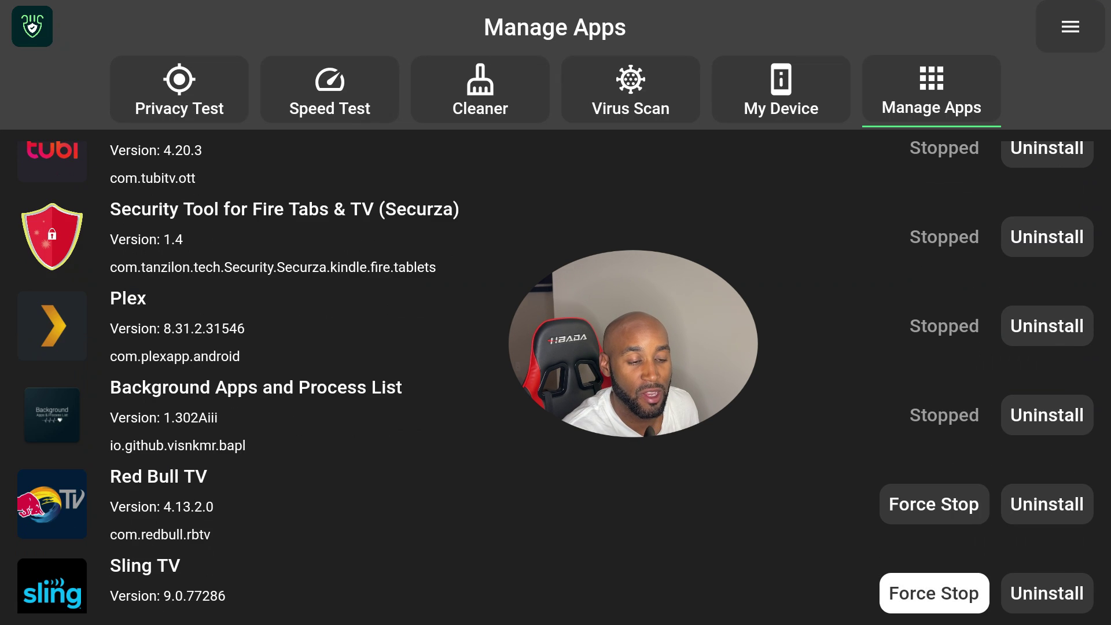
{"action": "key", "text": "Up"}
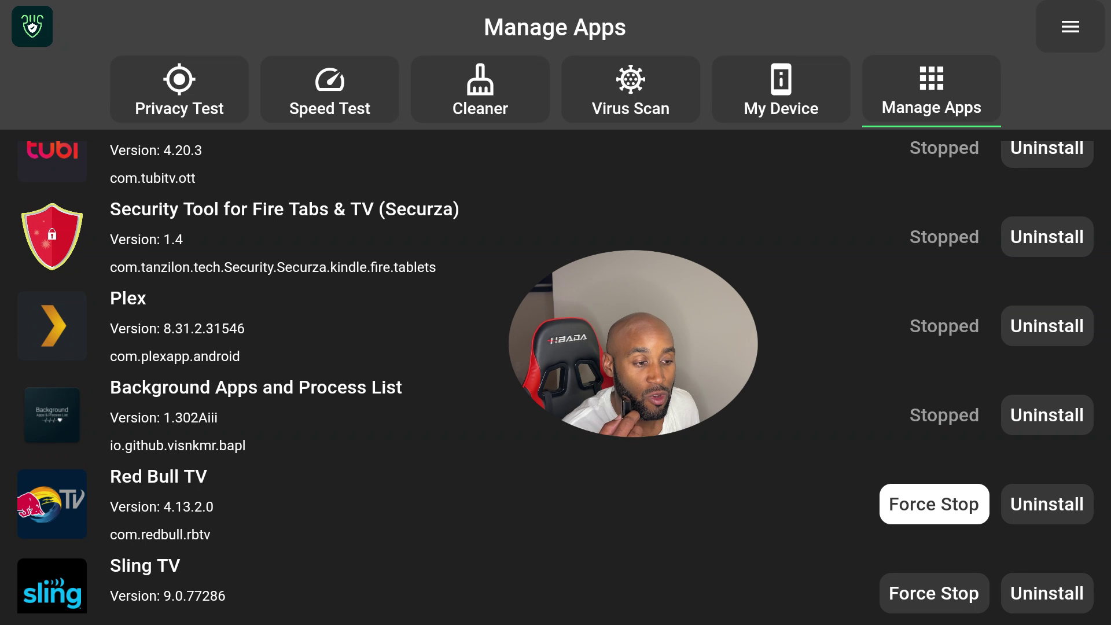
{"action": "key", "text": "Return"}
{"action": "key", "text": "Down"}
{"action": "key", "text": "Down"}
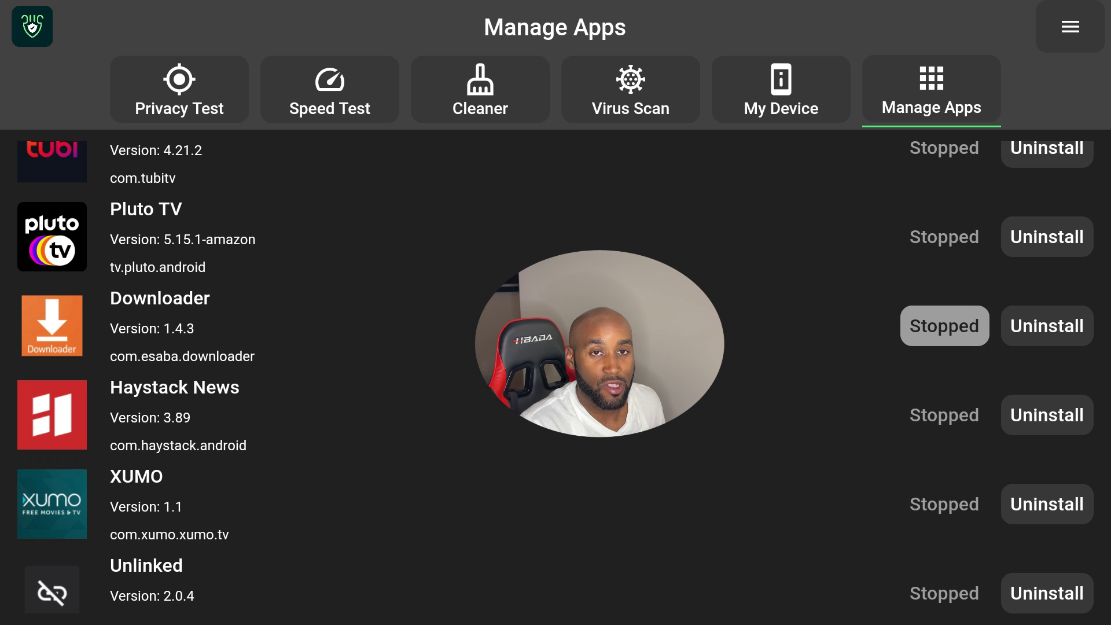
Review the installed apps back up to the start of the list, checking their running status and uninstall options
{"action": "key", "text": "Up"}
{"action": "key", "text": "Up"}
{"action": "key", "text": "Up"}
{"action": "key", "text": "Up"}
{"action": "key", "text": "Up"}
{"action": "key", "text": "Up"}
{"action": "key", "text": "Up"}
{"action": "key", "text": "Up"}
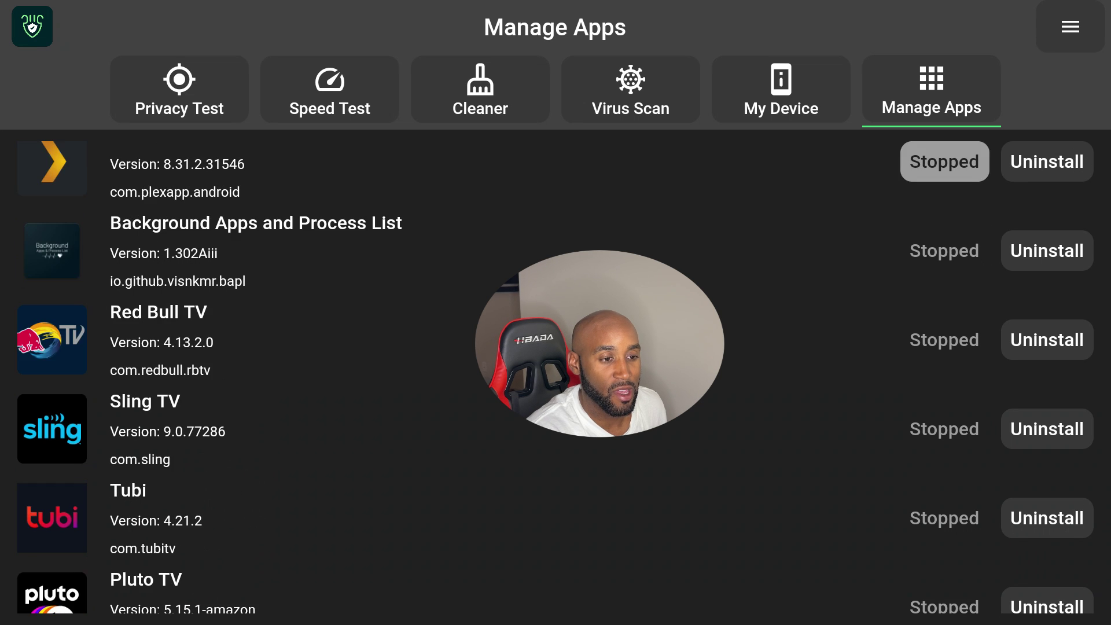
{"action": "key", "text": "Up"}
{"action": "key", "text": "Right"}
{"action": "key", "text": "Down"}
{"action": "key", "text": "Down"}
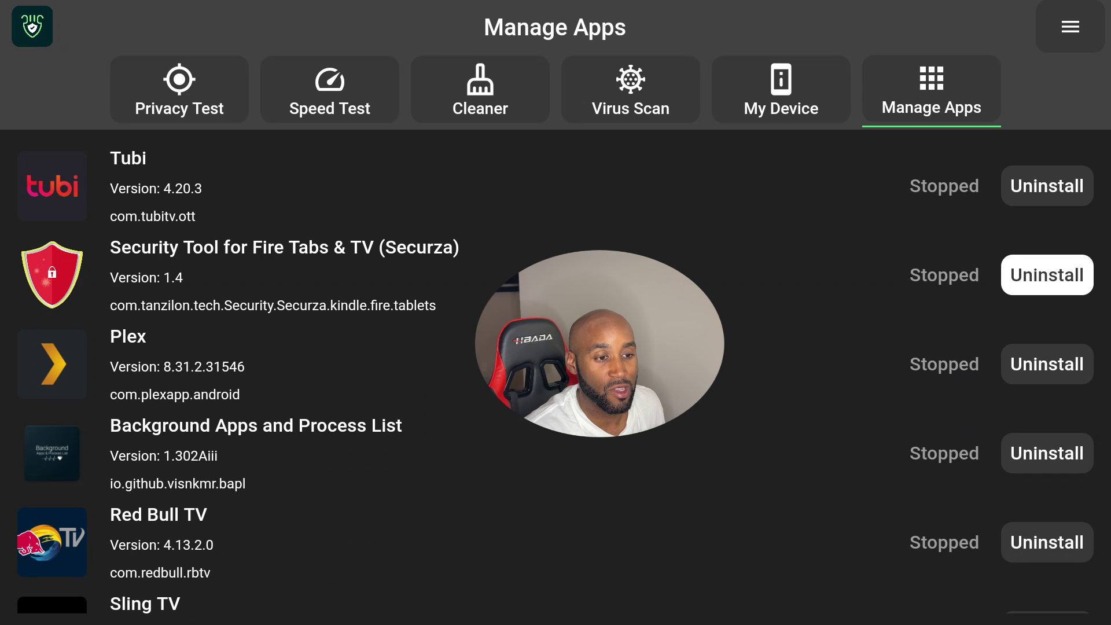
{"action": "key", "text": "Left"}
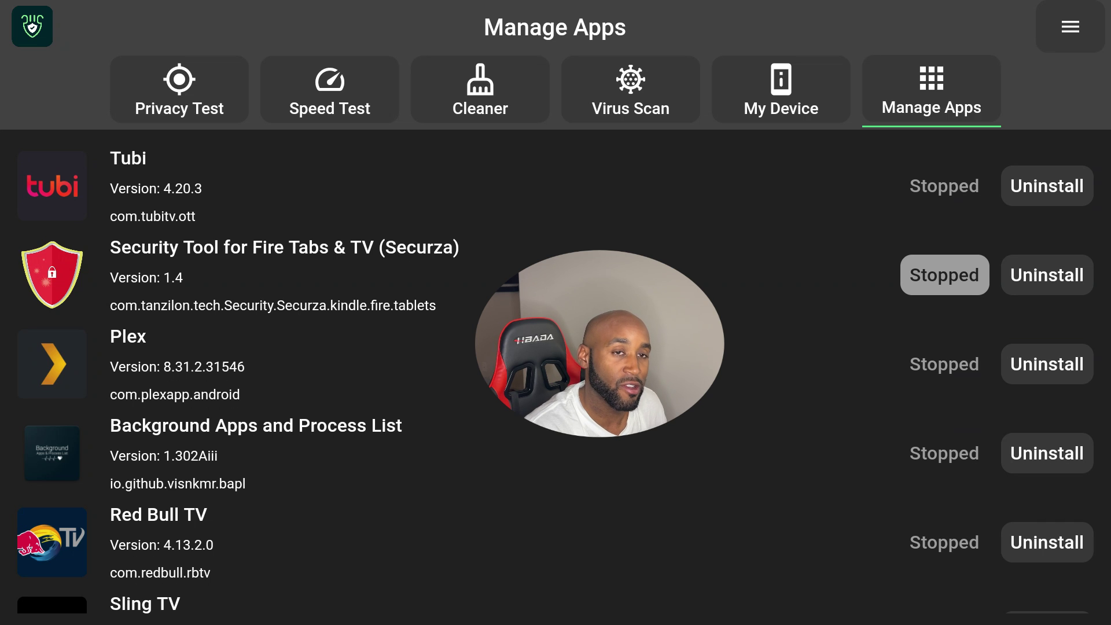